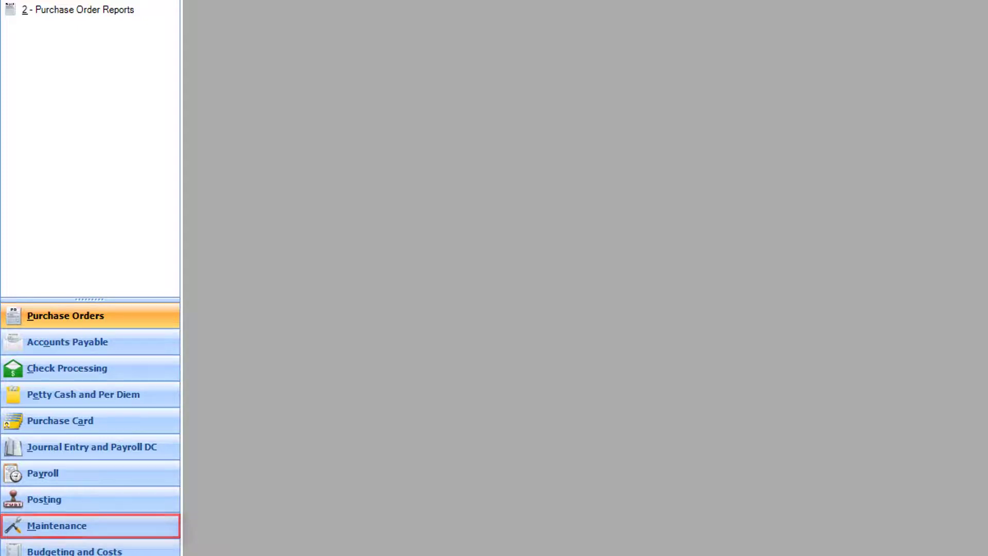
Go to Maintenance and open the 4 - Chart of Accounts setup grid for project EASE
{"action": "left_click", "coordinate": [101, 527]}
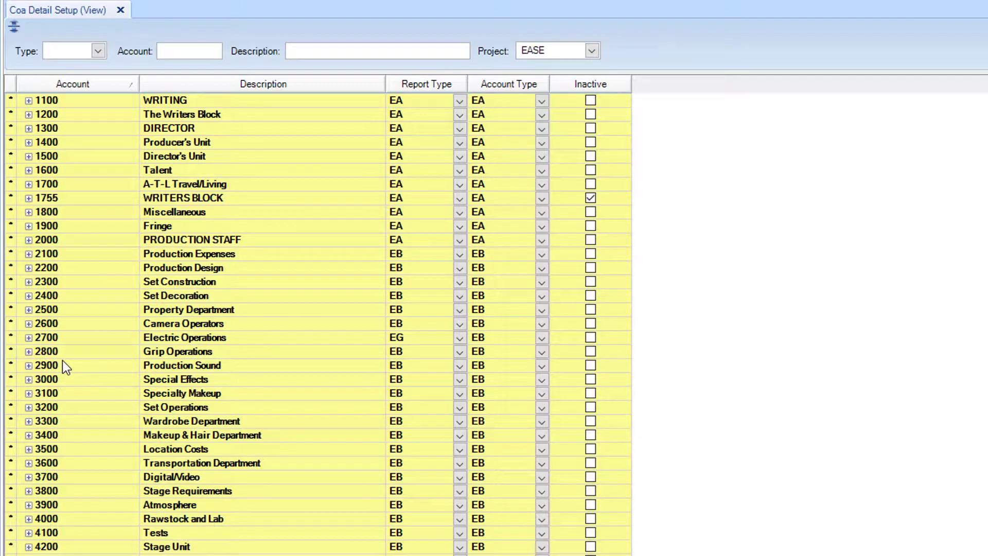
Insert a header account row with code 1000 from the 1700 row's actions and move to its description
{"action": "right_click", "coordinate": [104, 182]}
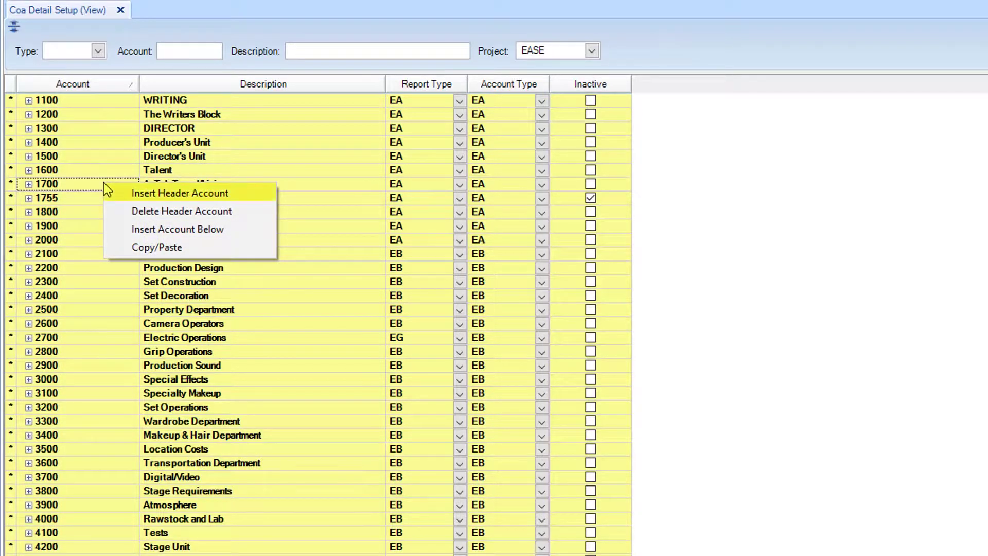
{"action": "left_click", "coordinate": [126, 194]}
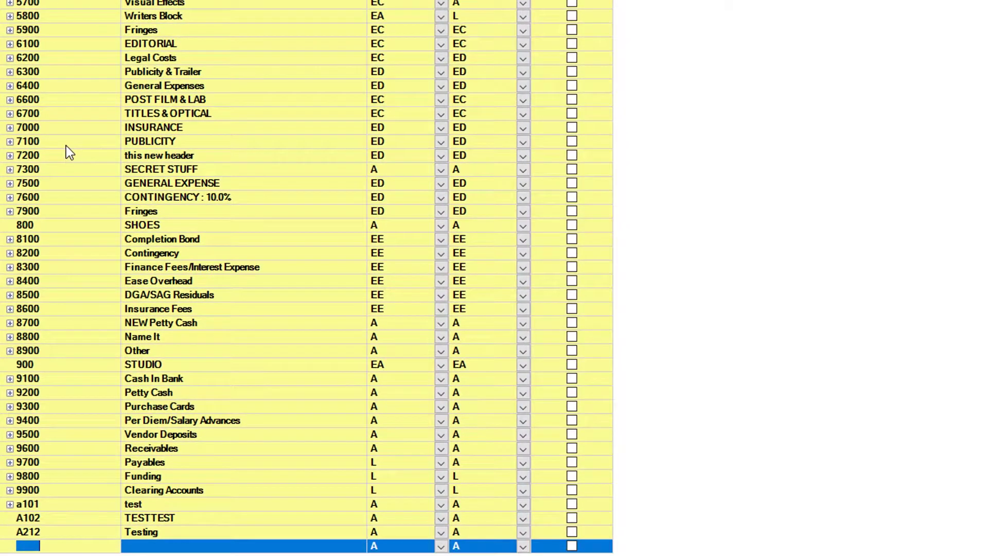
{"action": "type", "text": "1000"}
{"action": "key", "text": "Tab"}
{"action": "type", "text": "New H"}
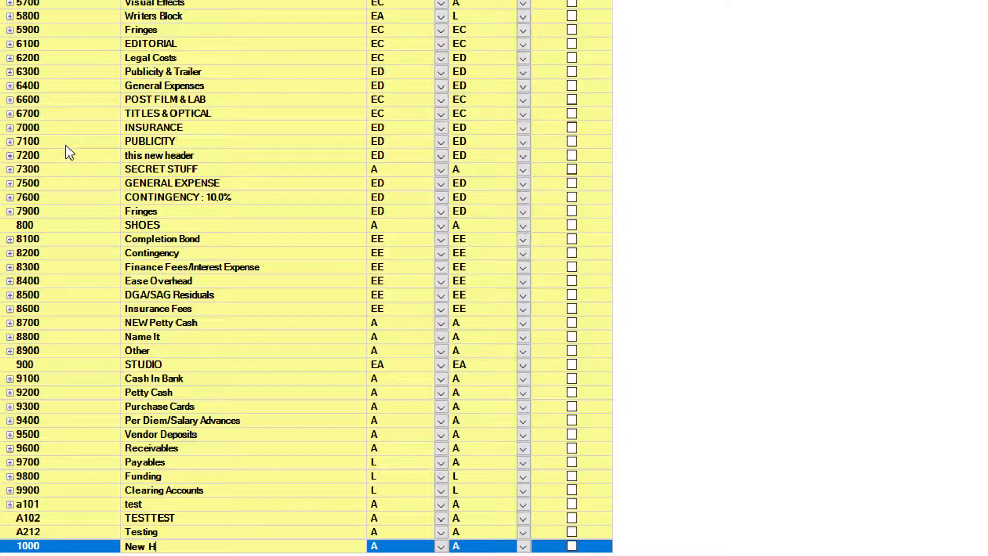
{"action": "type", "text": "eader Account"}
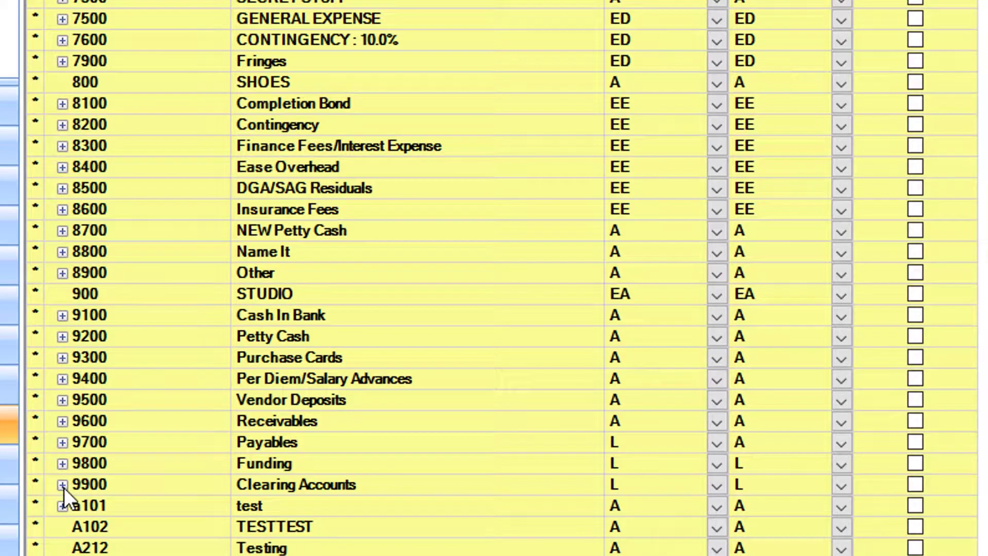
Expand 9900 Clearing Accounts and insert detail account 9909, 'Bank of EP Clearing'
{"action": "left_click", "coordinate": [62, 485]}
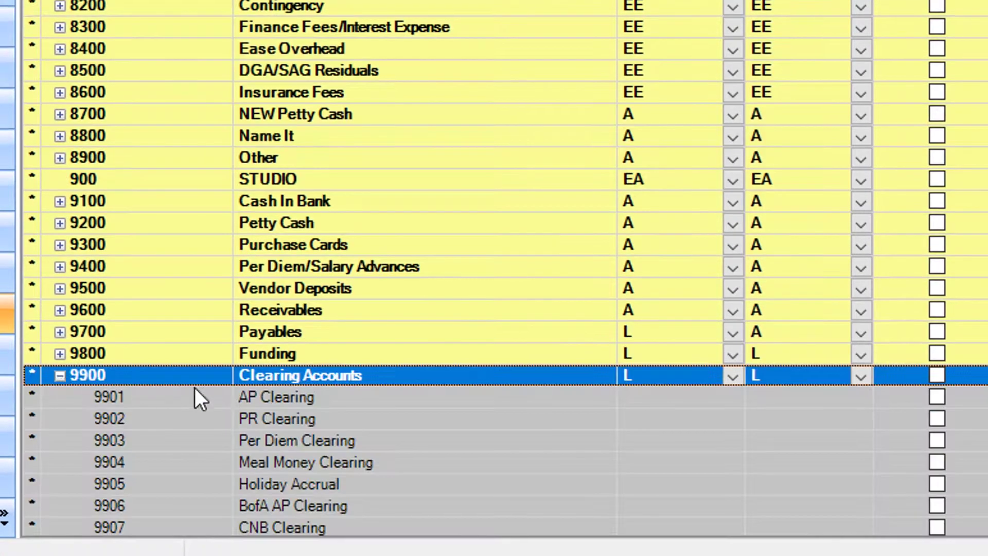
{"action": "right_click", "coordinate": [363, 419]}
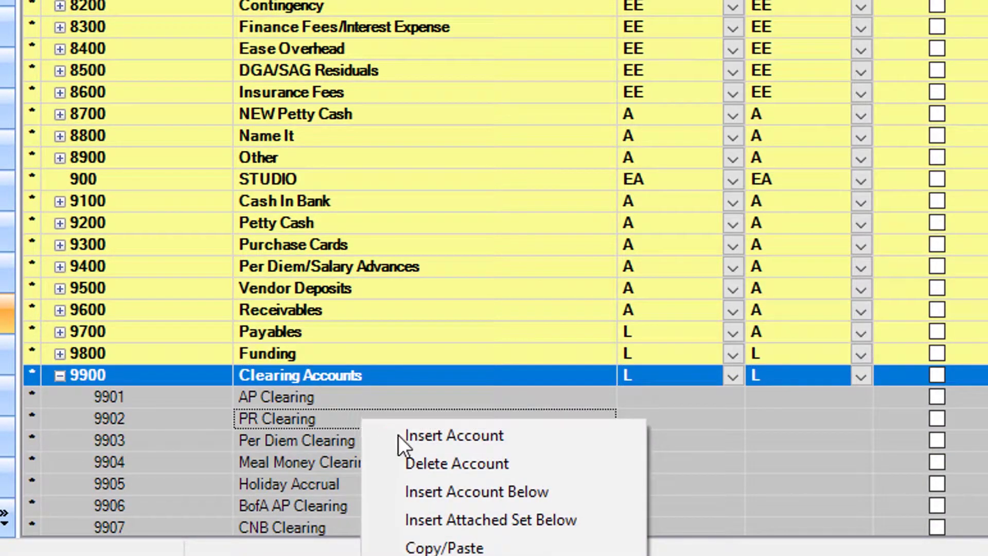
{"action": "left_click", "coordinate": [440, 437]}
{"action": "type", "text": "9"}
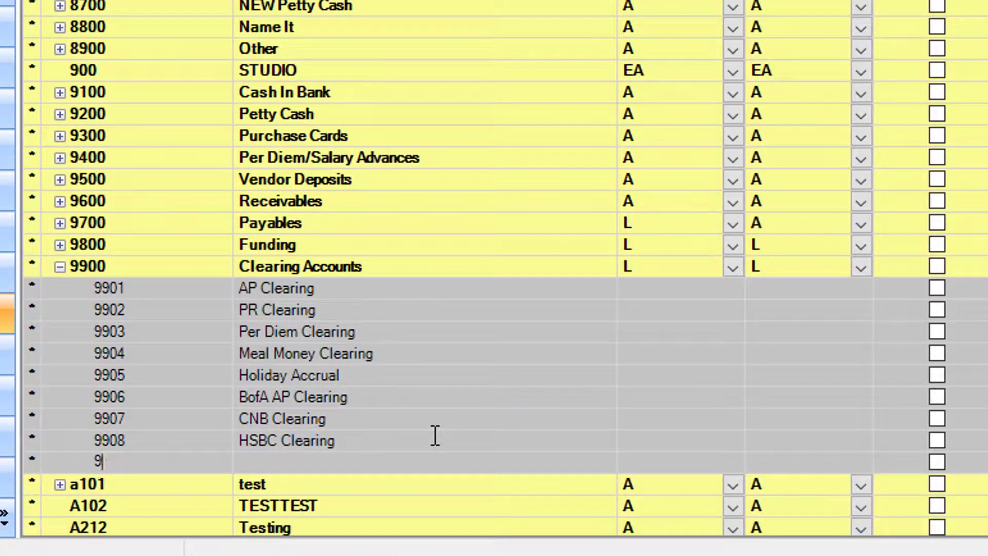
{"action": "type", "text": "909"}
{"action": "key", "text": "Tab"}
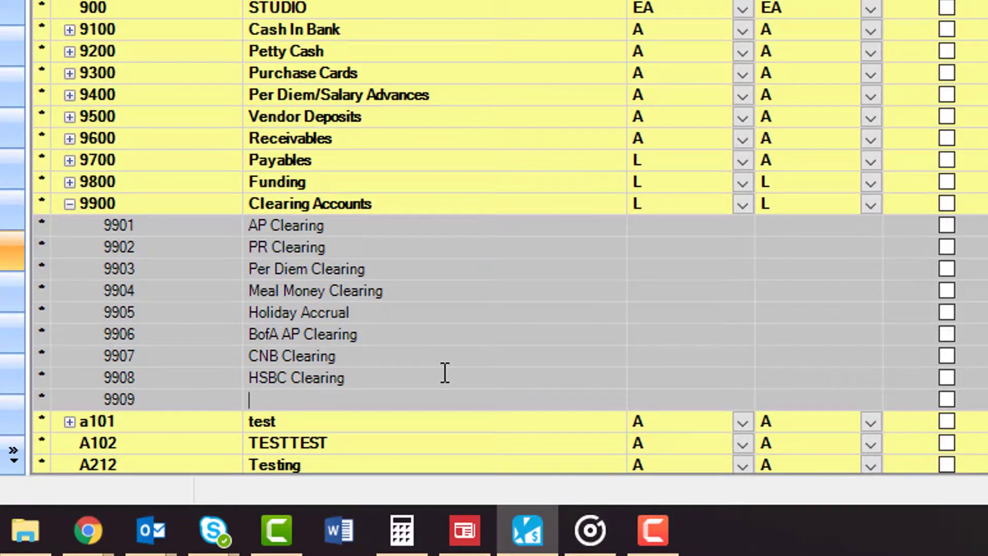
{"action": "type", "text": "Bank "}
{"action": "type", "text": "of EP Clea"}
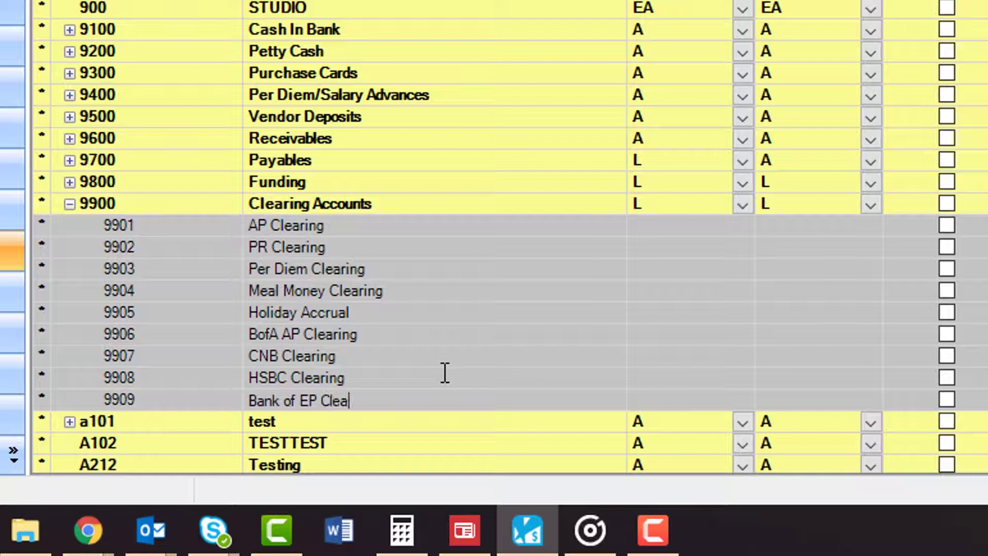
{"action": "type", "text": "ring"}
{"action": "key", "text": "Tab"}
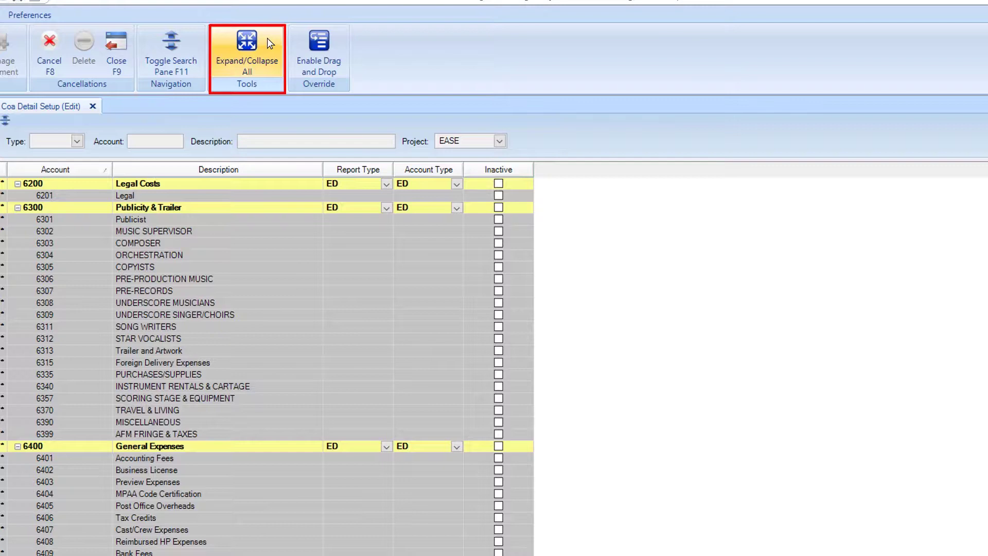
Use Expand/Collapse All so the grid shows only header account rows
{"action": "left_click", "coordinate": [267, 37]}
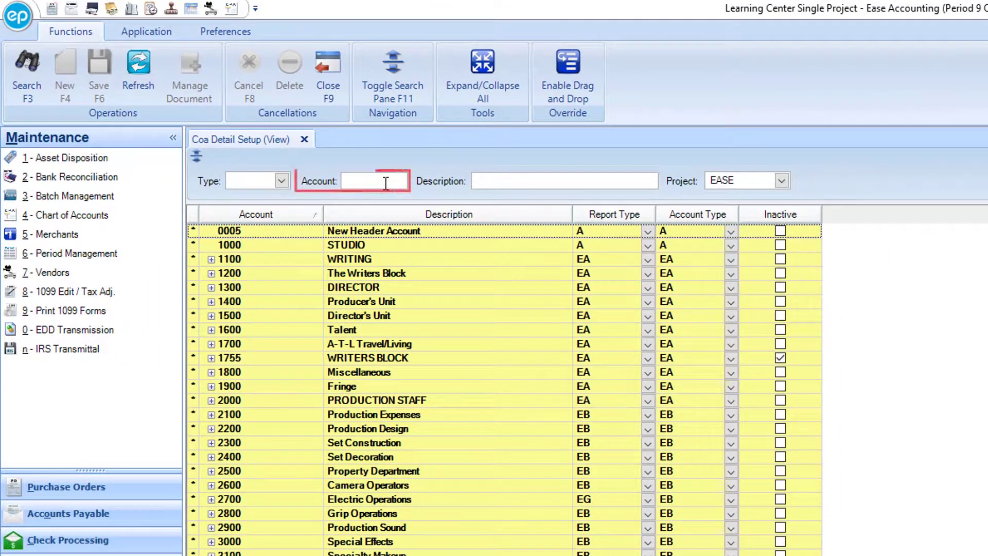
Search on account number 9900 to confirm account 9909 was saved
{"action": "left_click", "coordinate": [386, 182]}
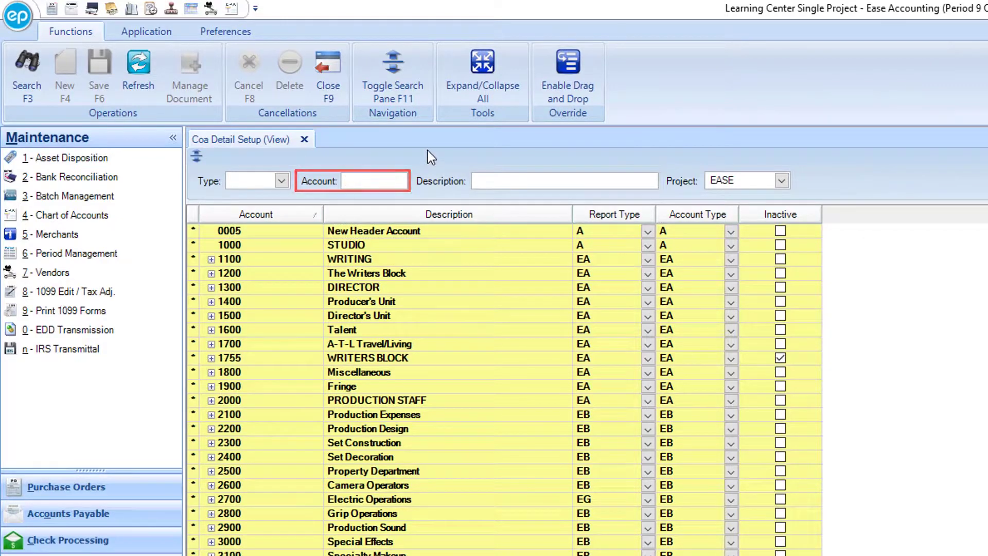
{"action": "type", "text": "9900"}
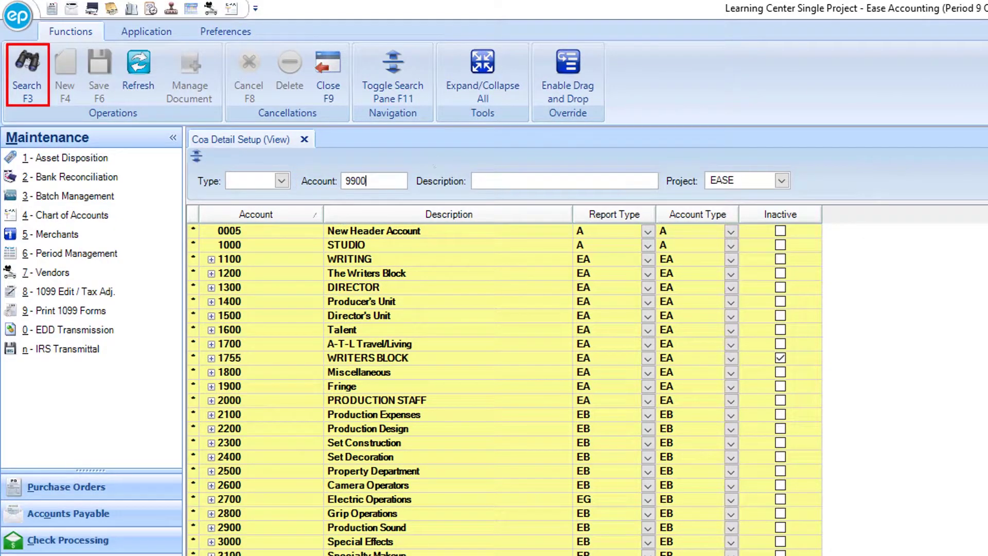
{"action": "left_click", "coordinate": [30, 78]}
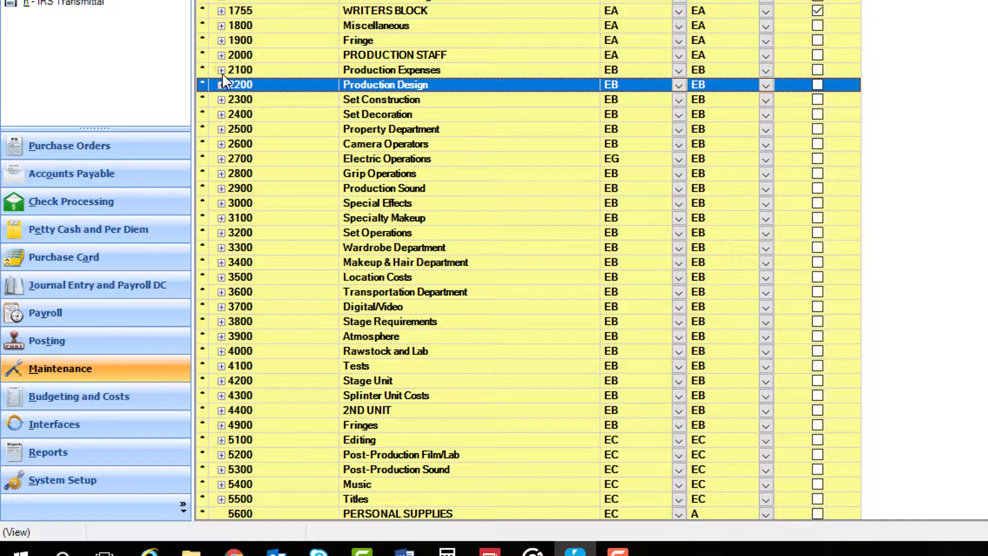
Expand 2100 Production Expenses and 2108 Production Assistants, then collapse 2100 again
{"action": "left_click", "coordinate": [222, 72]}
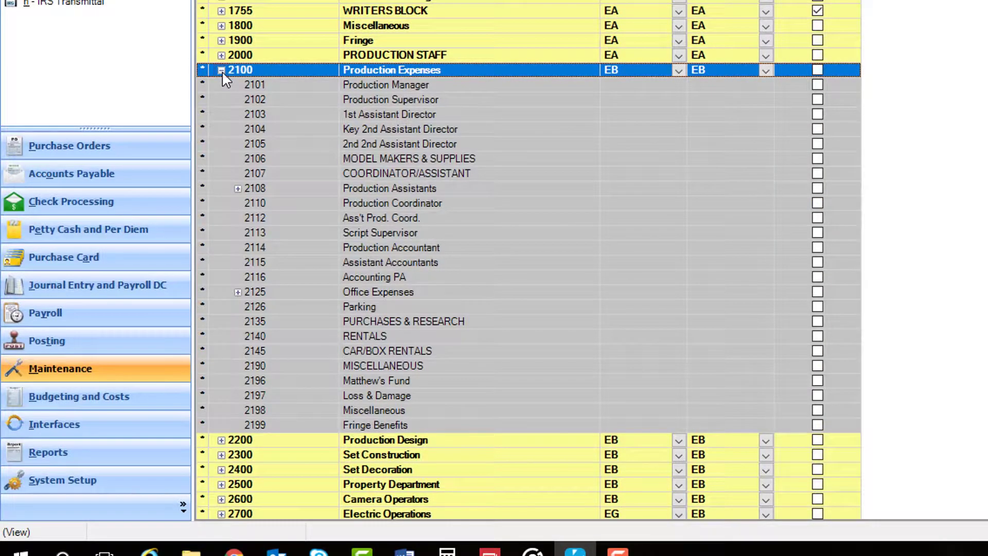
{"action": "left_click", "coordinate": [237, 188]}
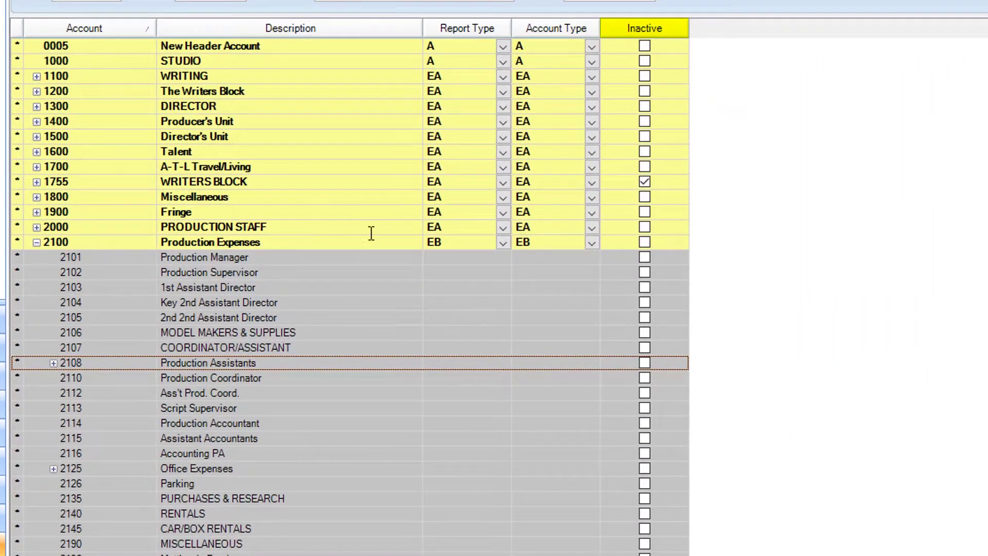
{"action": "left_click", "coordinate": [645, 244]}
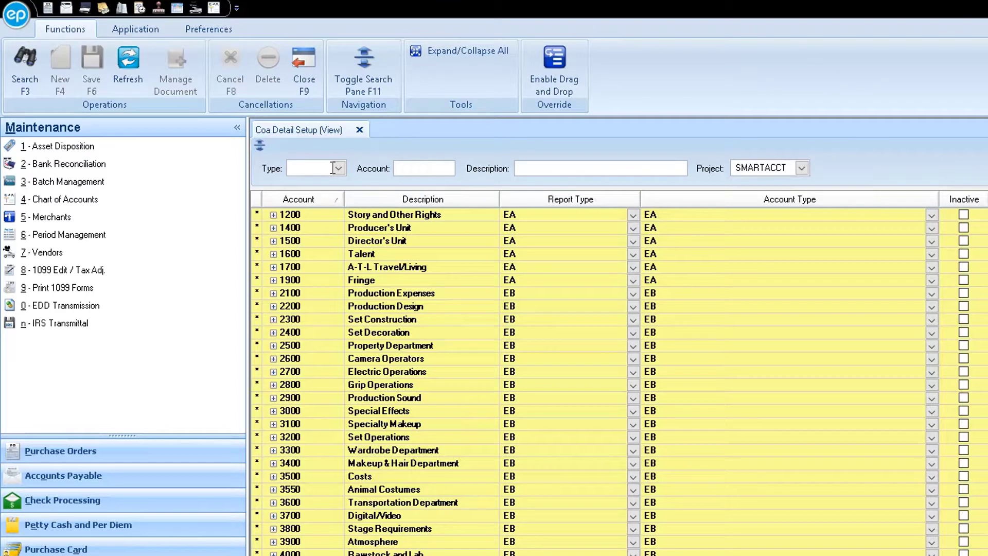
Set the Type filter to EC Post Production Expenses and run the search
{"action": "left_click", "coordinate": [337, 168]}
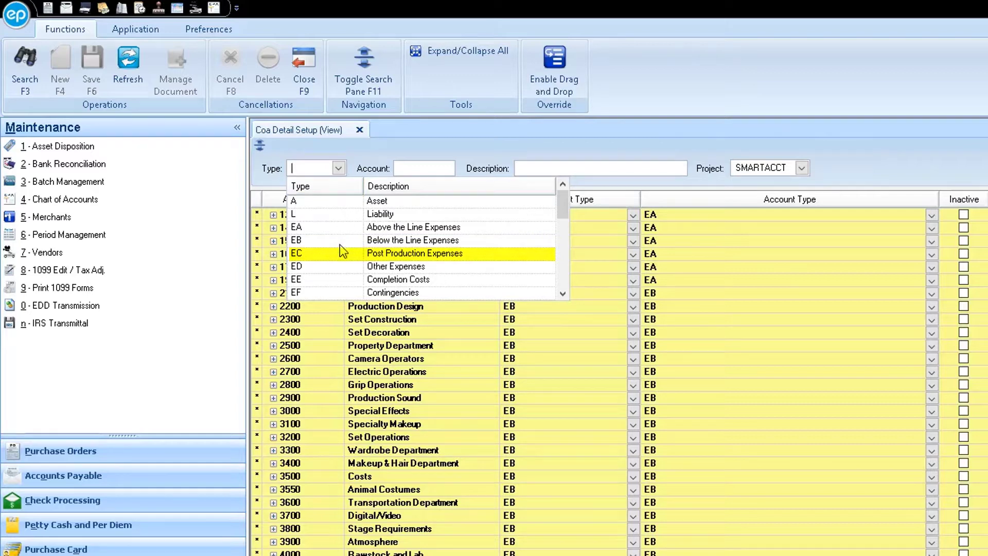
{"action": "left_click", "coordinate": [337, 261]}
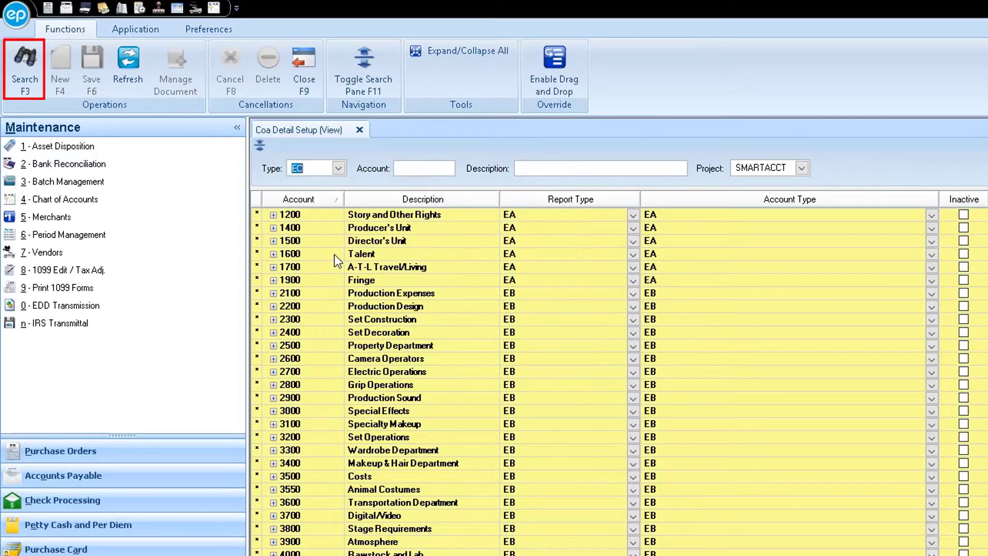
{"action": "left_click", "coordinate": [28, 66]}
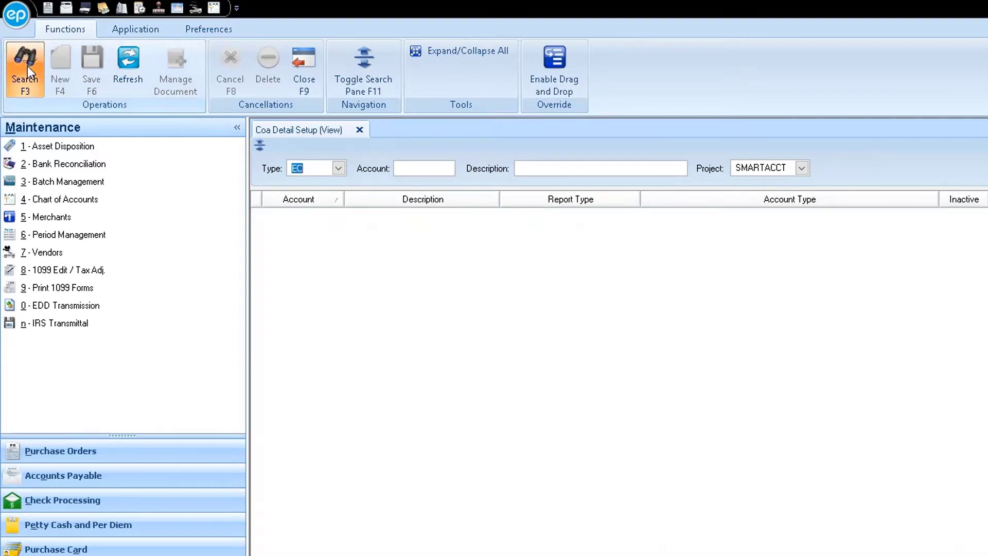